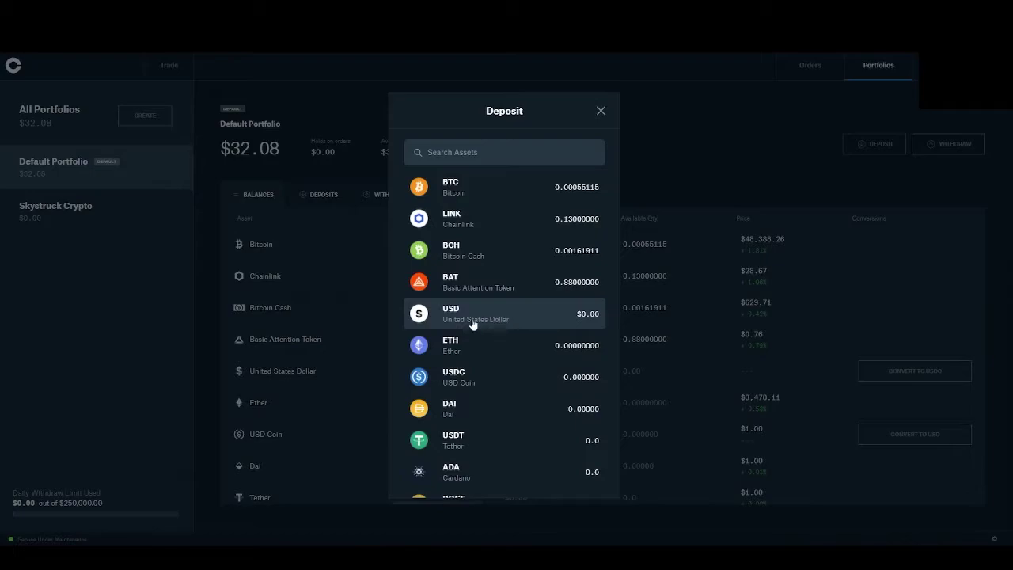
# Deposit $100.00 USD from the bank account into the Default Portfolio.
pyautogui.click(476, 321)
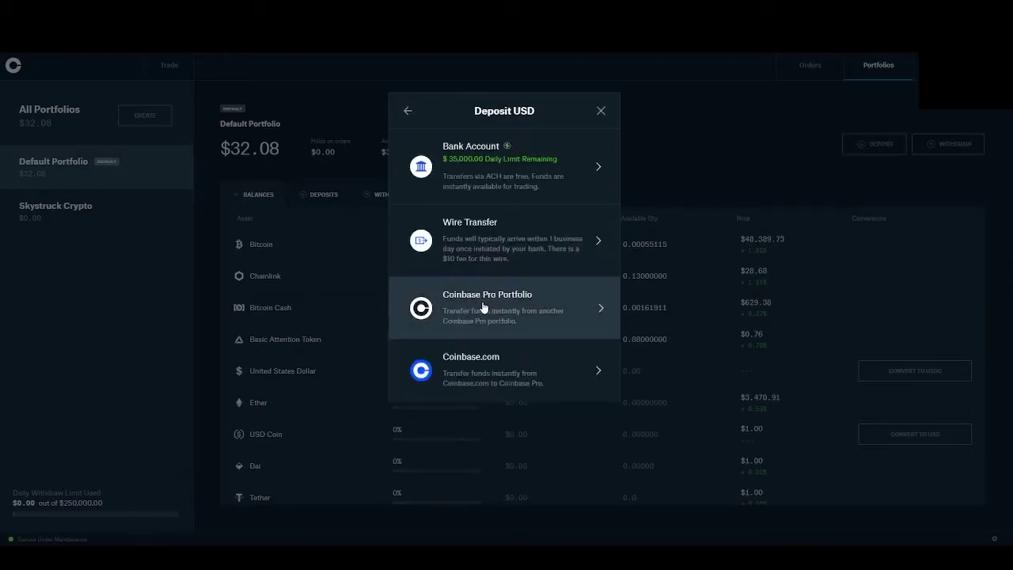
pyautogui.click(537, 177)
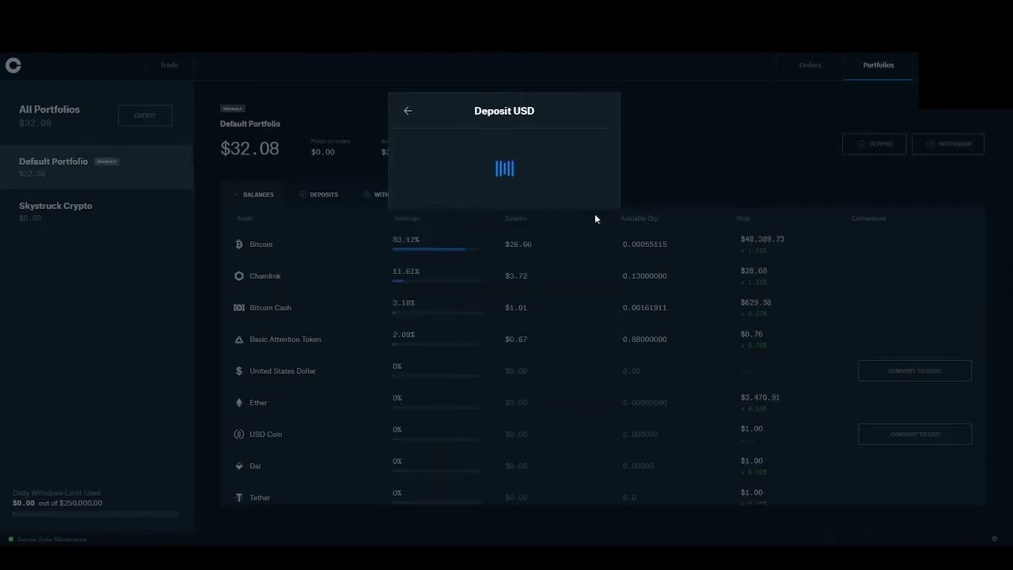
pyautogui.click(442, 291)
pyautogui.write('10')
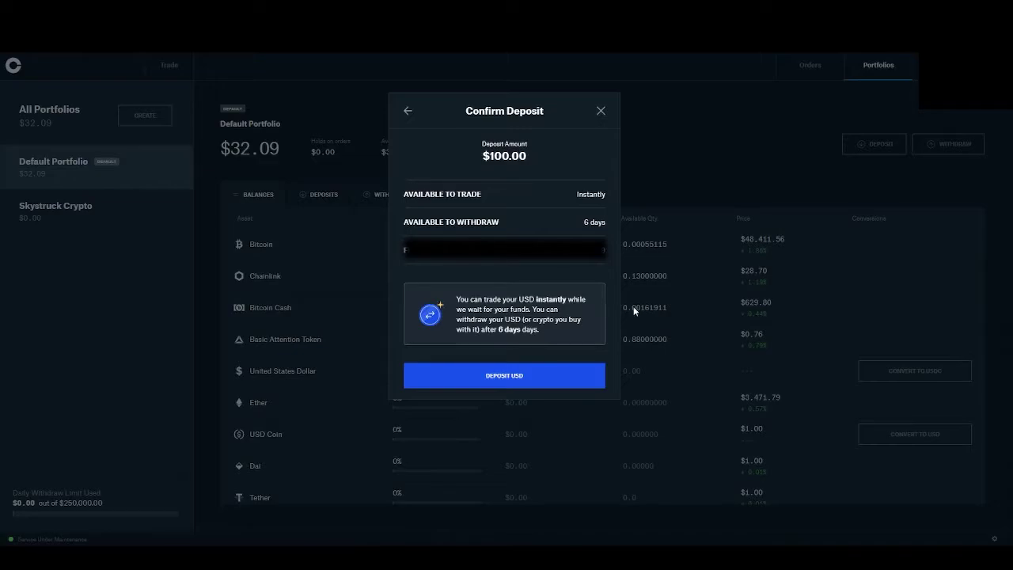
pyautogui.click(543, 377)
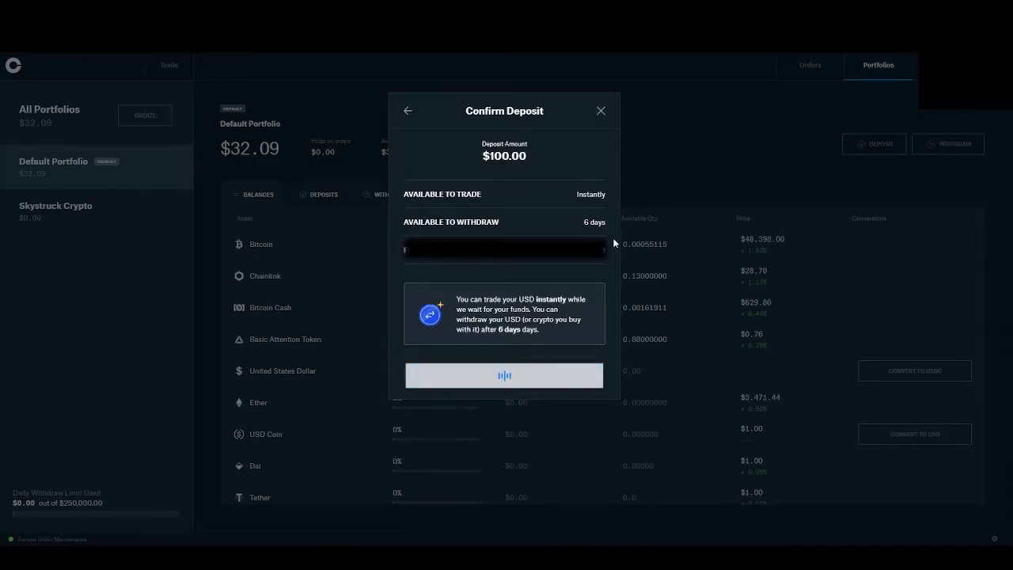
pyautogui.click(535, 375)
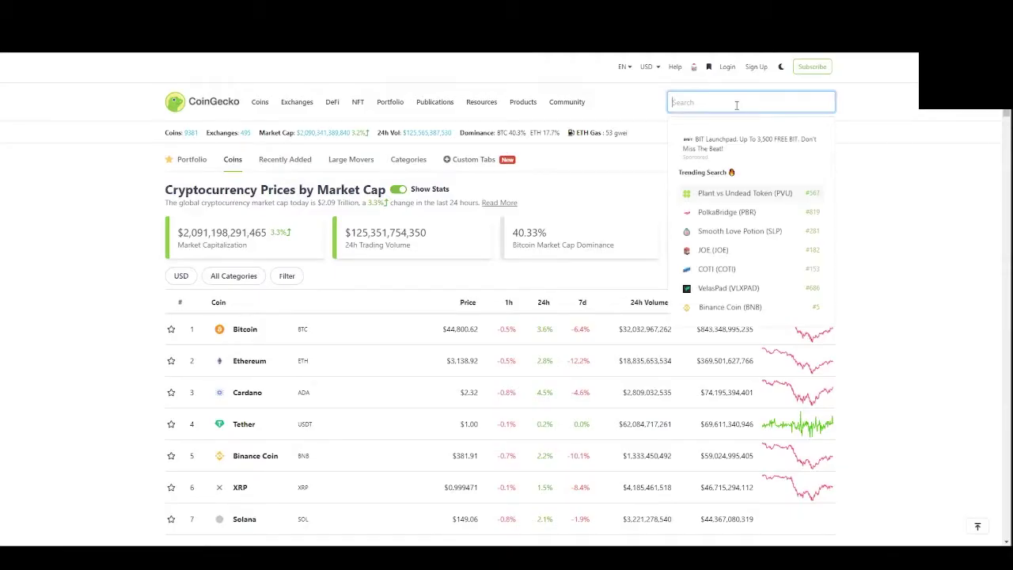
# Search CoinGecko for 'lukso' and sort the LYXE markets by exchange to locate KuCoin LYXE/USDT.
pyautogui.write('lukso')
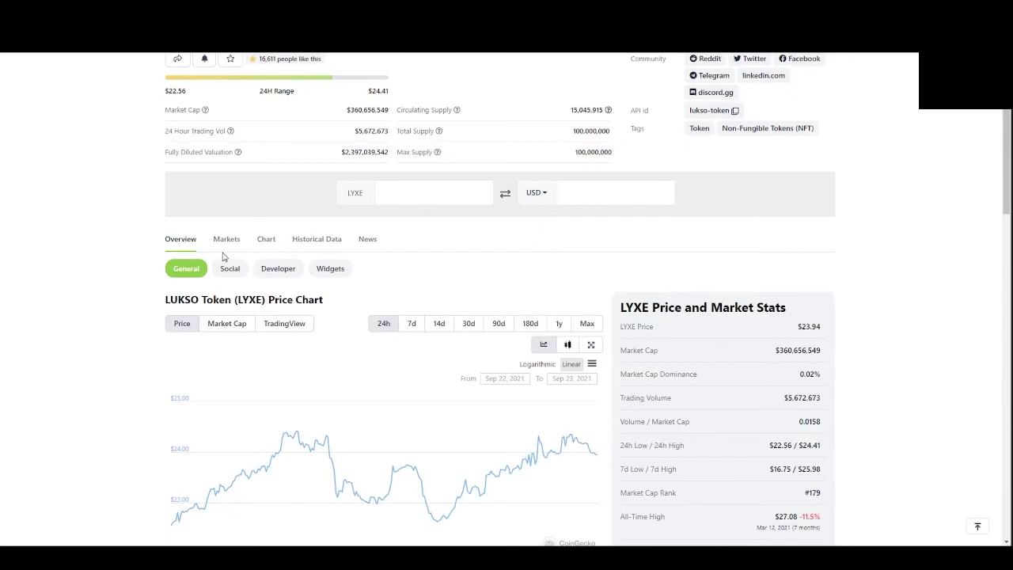
pyautogui.click(226, 239)
pyautogui.scroll(-1, 227, 239)
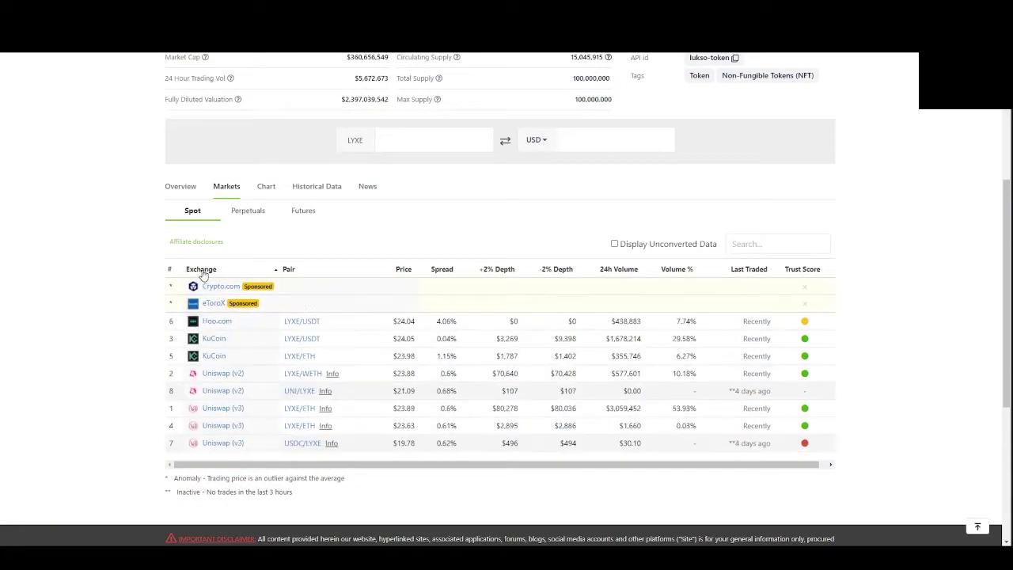
pyautogui.moveTo(284, 338); pyautogui.dragTo(328, 356)
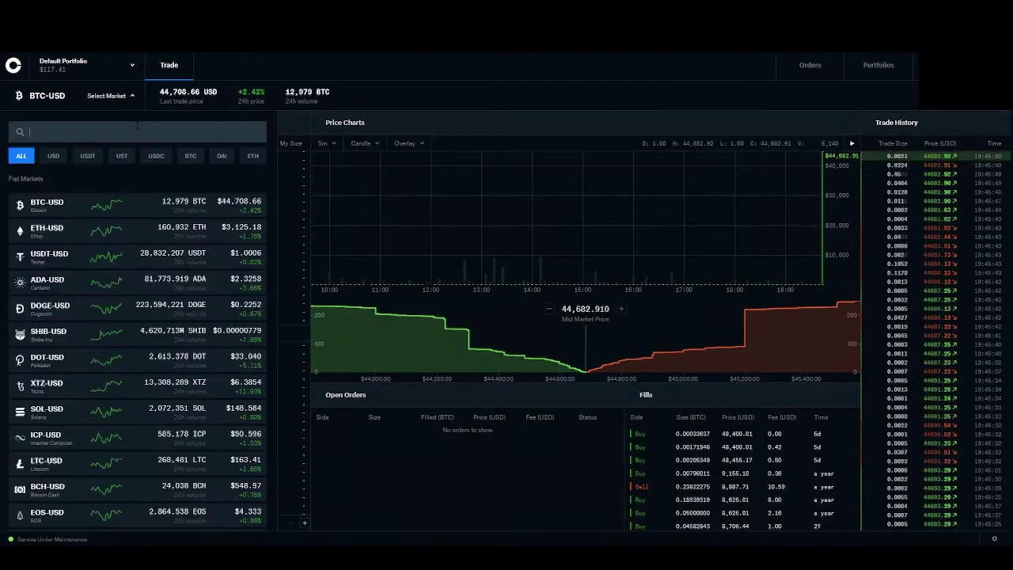
# Market-buy ETH on ETH-USD using the full 77.88 USD balance.
pyautogui.click(104, 234)
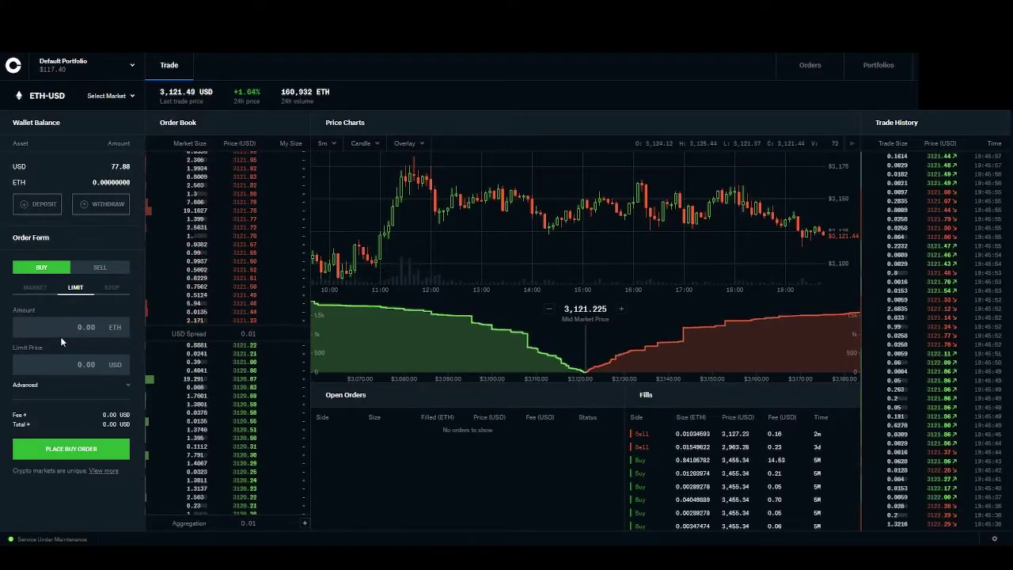
pyautogui.click(34, 287)
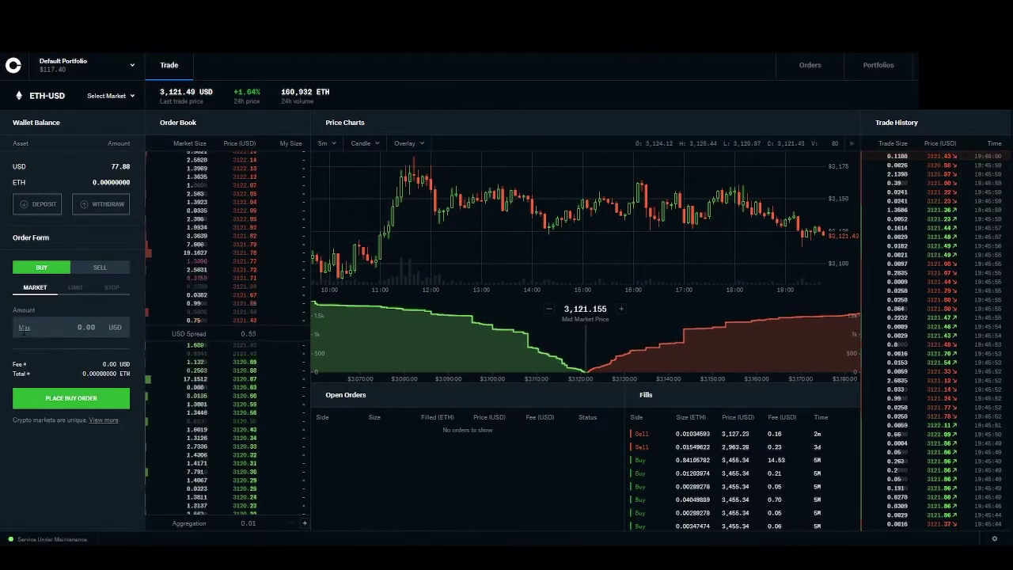
pyautogui.click(25, 329)
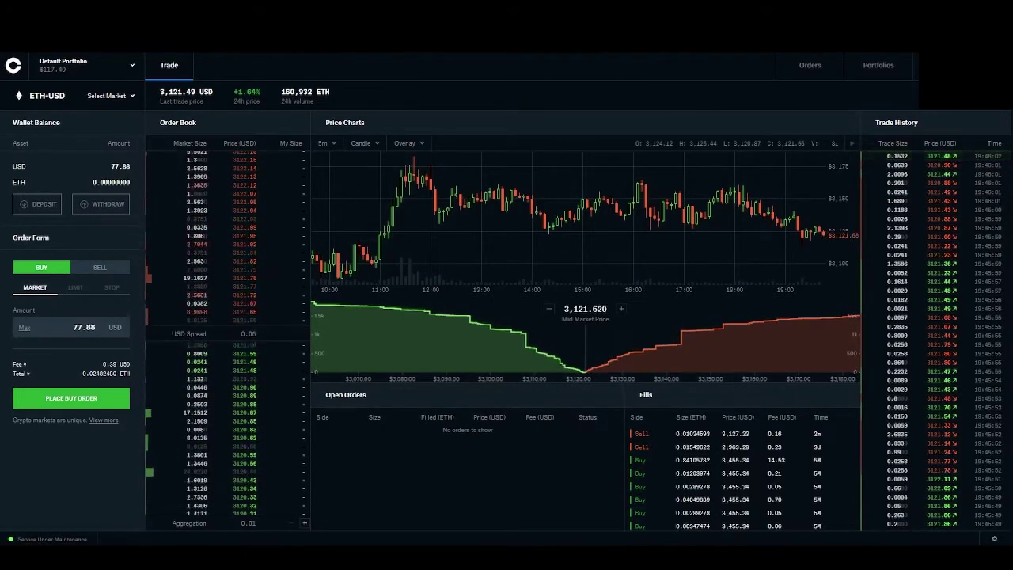
pyautogui.click(87, 402)
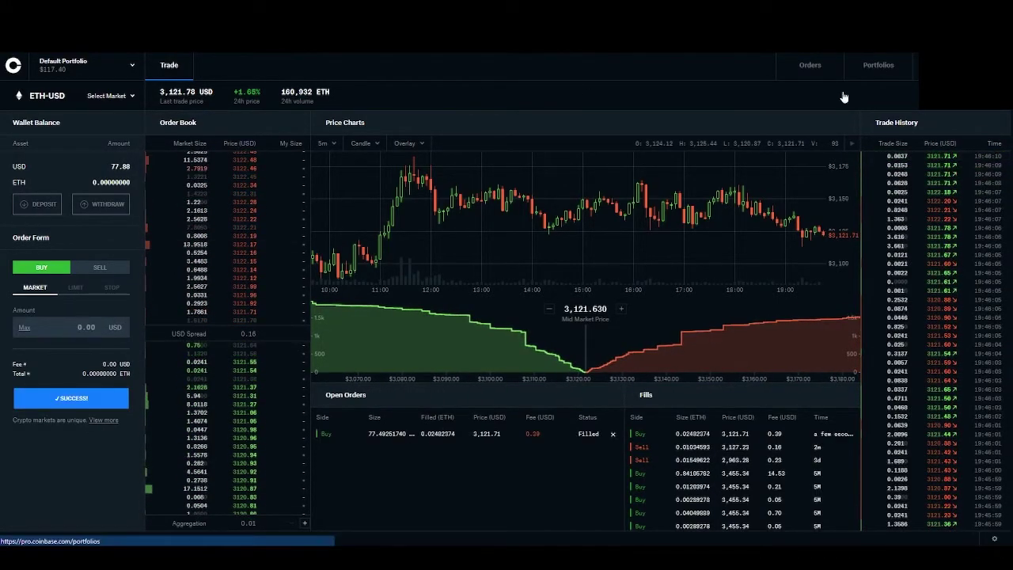
pyautogui.click(877, 65)
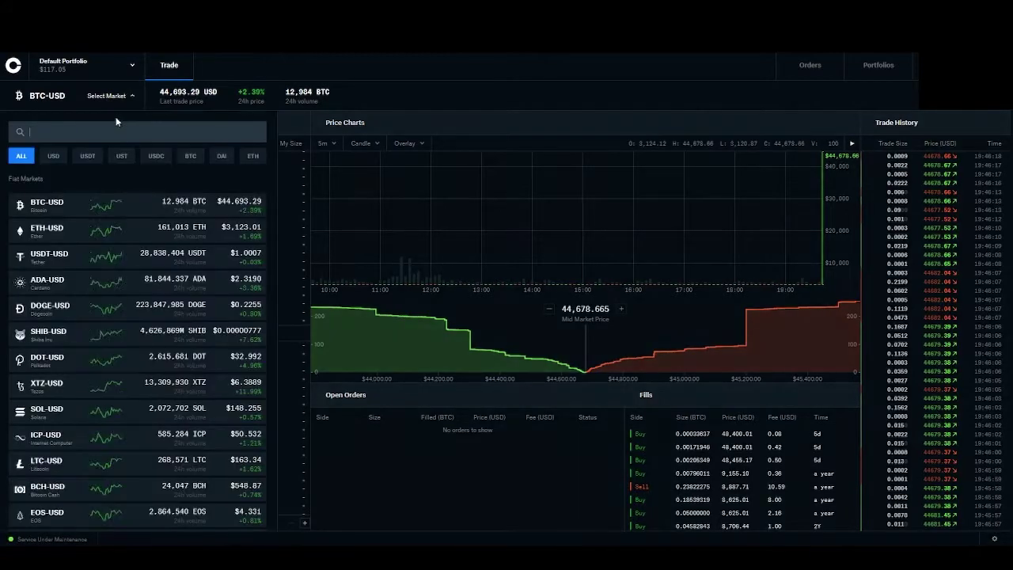
# Market-sell all 0.02482374 ETH on the ETH-USDT pair for USDT.
pyautogui.click(79, 156)
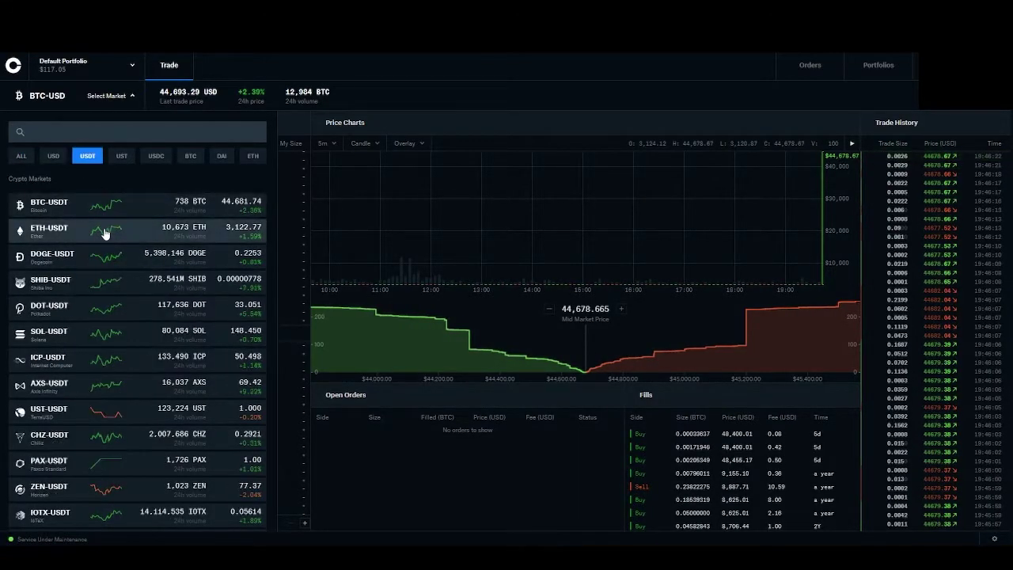
pyautogui.click(74, 228)
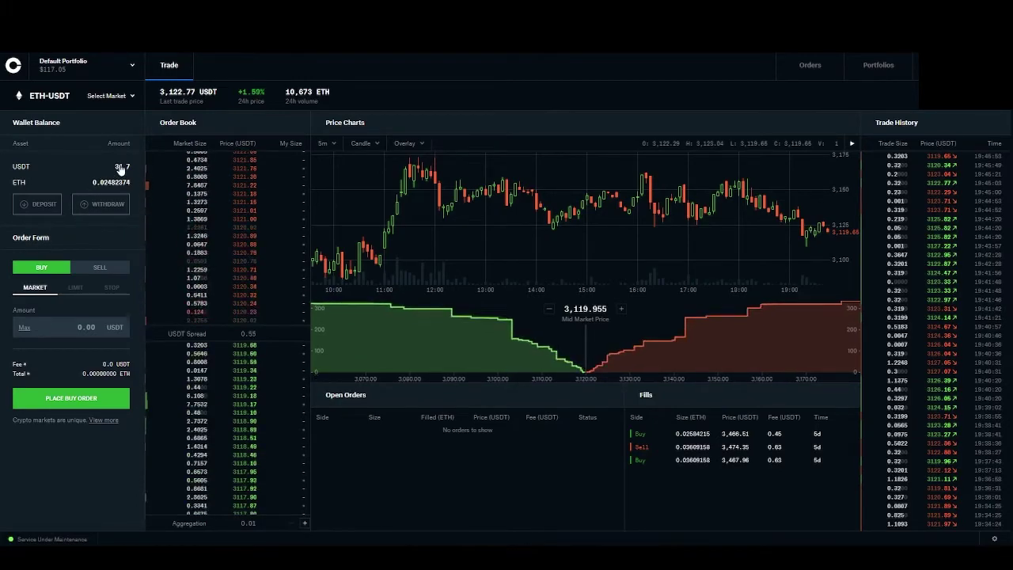
pyautogui.click(99, 266)
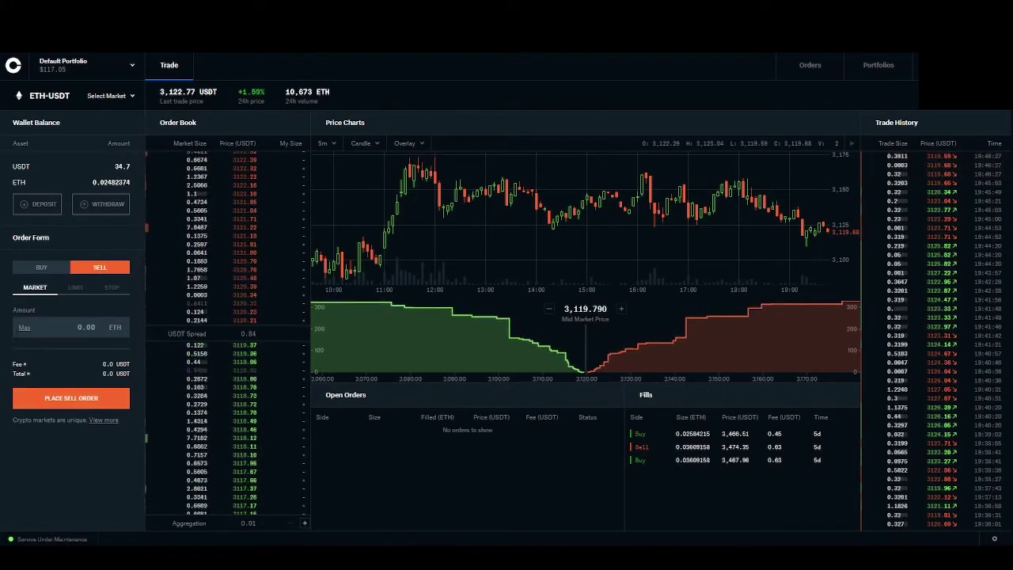
pyautogui.click(24, 327)
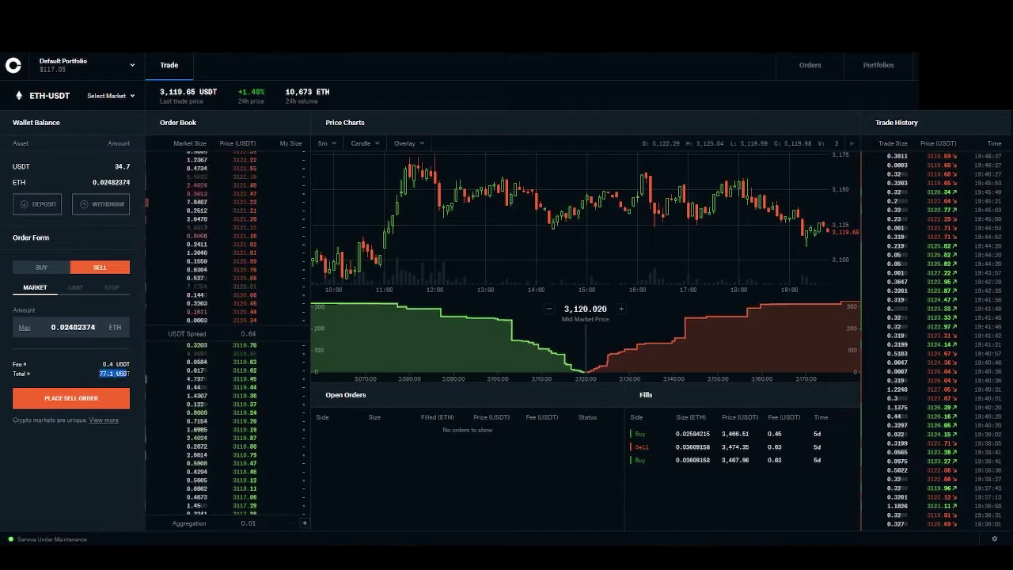
pyautogui.click(70, 402)
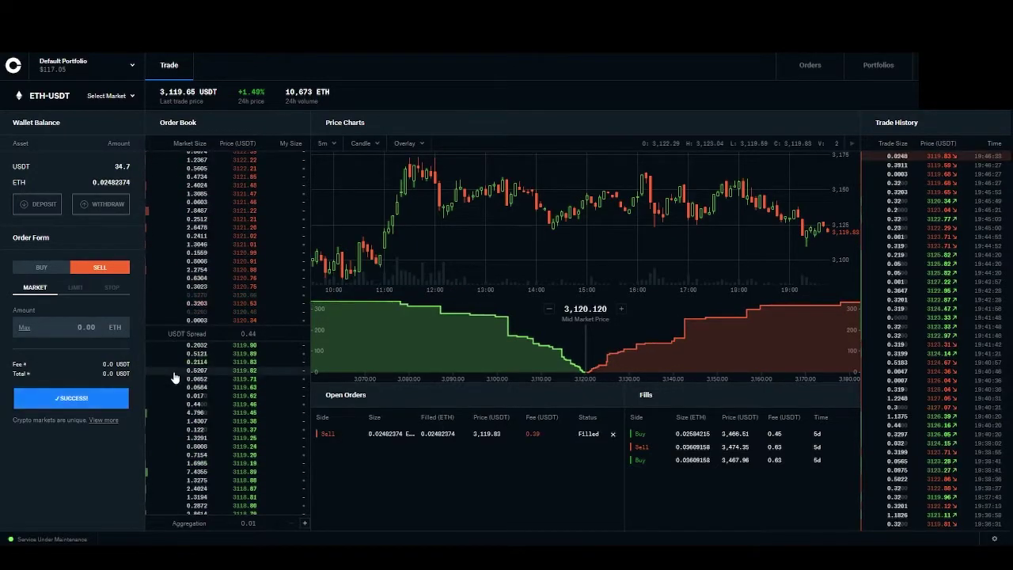
pyautogui.click(878, 66)
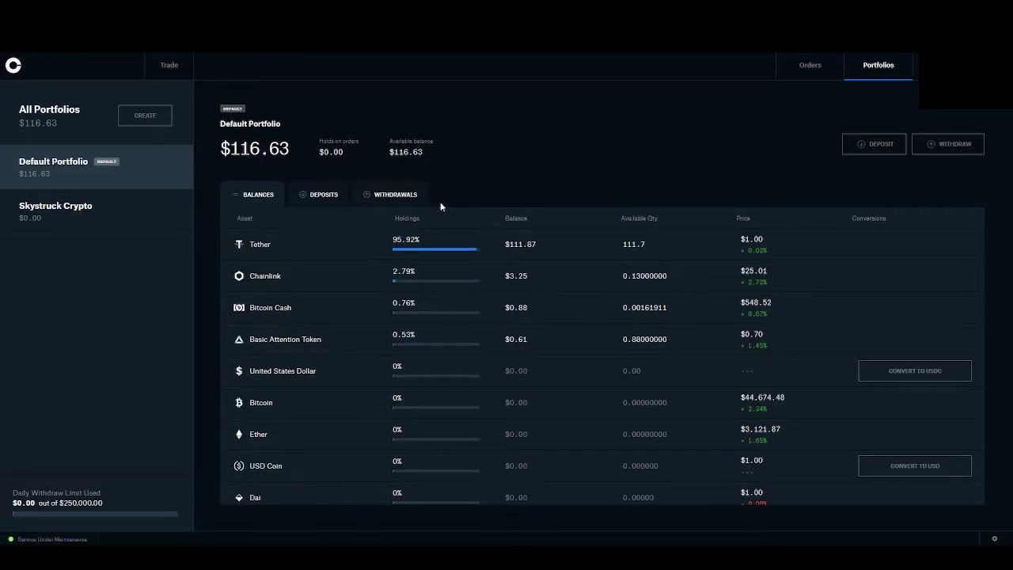
# Open the Tether activity in the Default Portfolio and start a withdrawal.
pyautogui.click(334, 247)
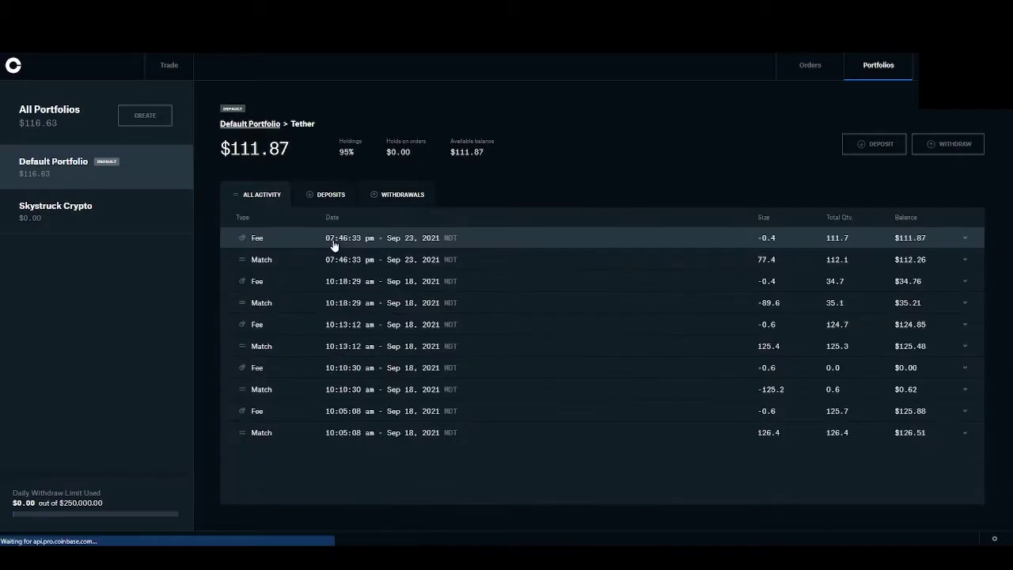
pyautogui.click(945, 146)
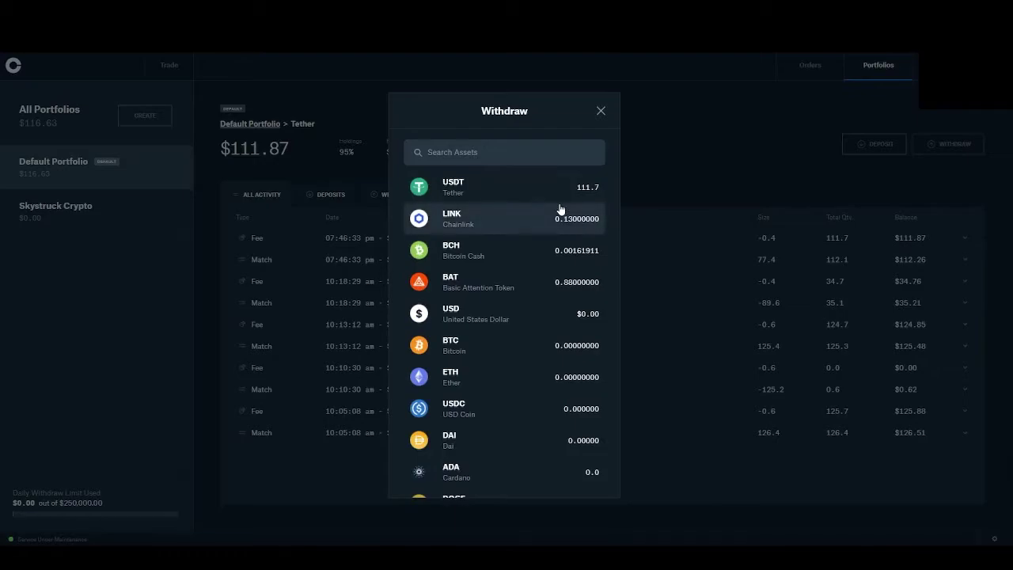
# Pick USDT to withdraw, then open KuCoin's USDT deposit page by searching 'teth' in Main Account.
pyautogui.click(492, 188)
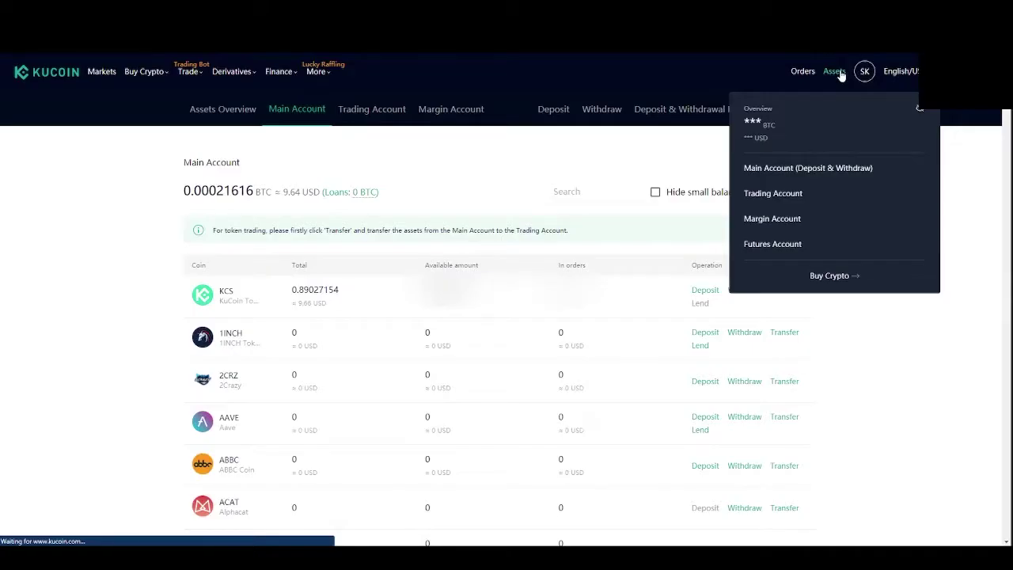
pyautogui.click(837, 73)
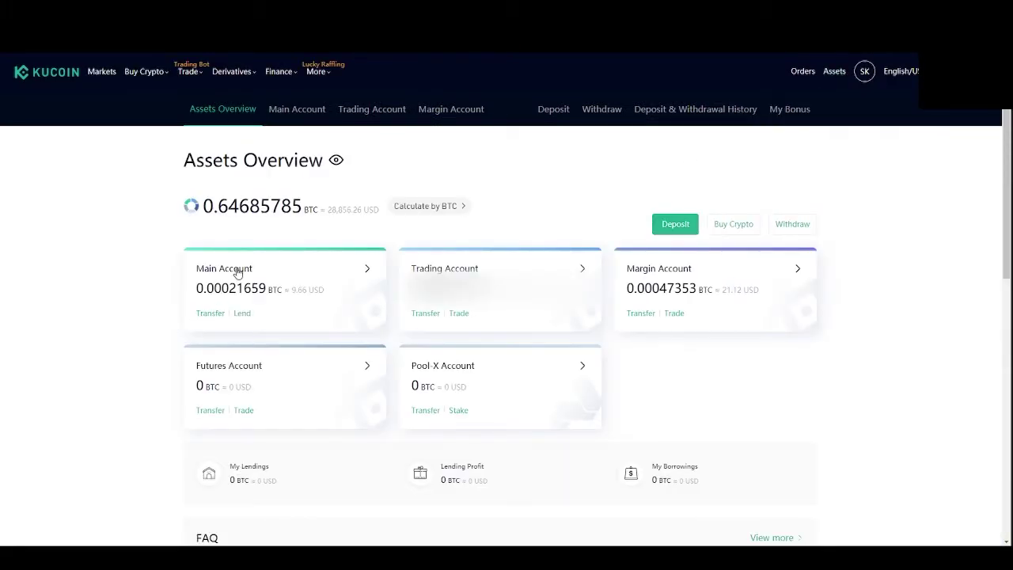
pyautogui.click(237, 269)
pyautogui.click(597, 191)
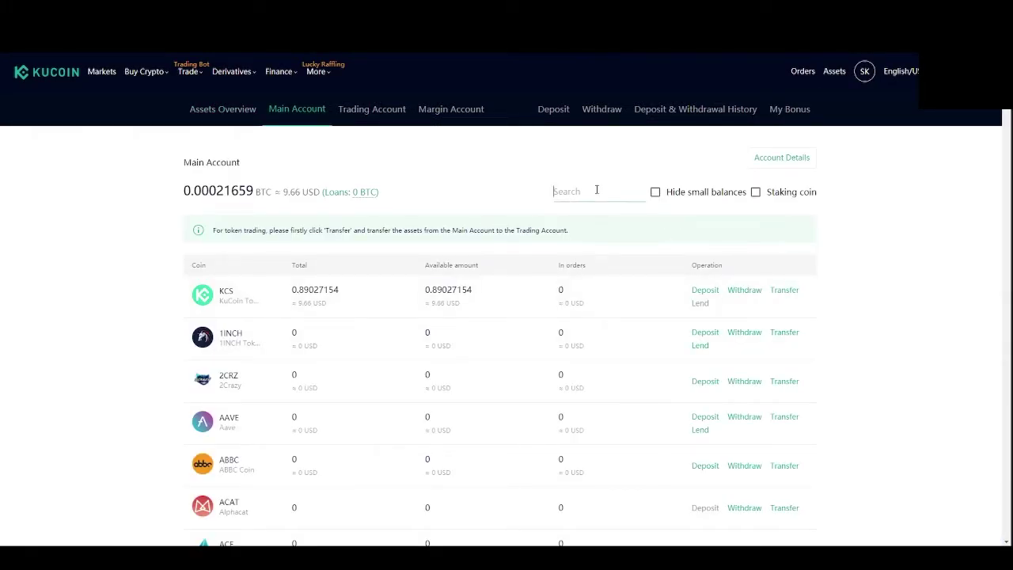
pyautogui.write('teth')
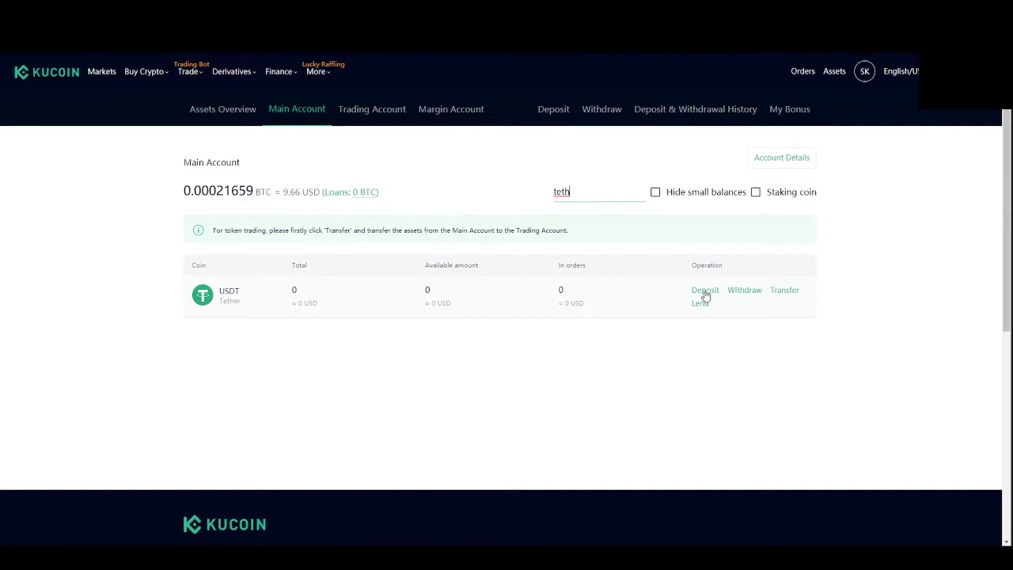
pyautogui.click(704, 291)
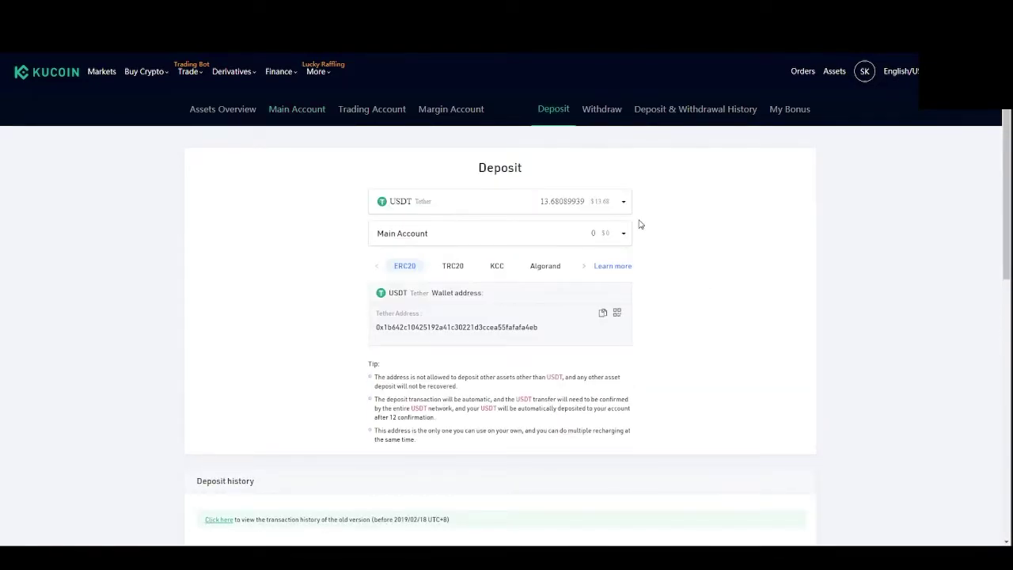
# Copy KuCoin's ERC20 USDT deposit wallet address.
pyautogui.moveTo(390, 327); pyautogui.dragTo(536, 326)
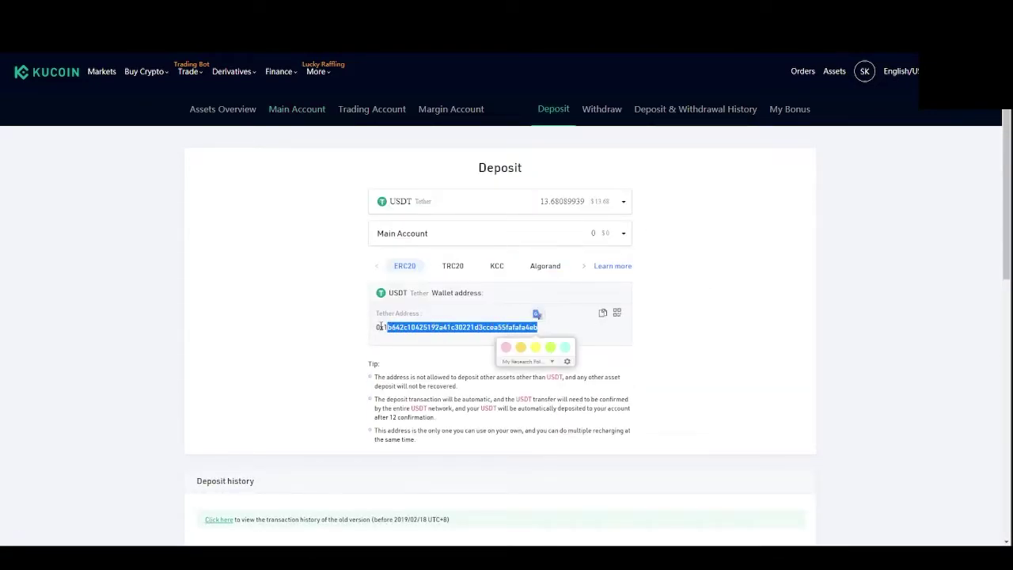
pyautogui.doubleClick(536, 327)
pyautogui.click(603, 315)
pyautogui.click(602, 314)
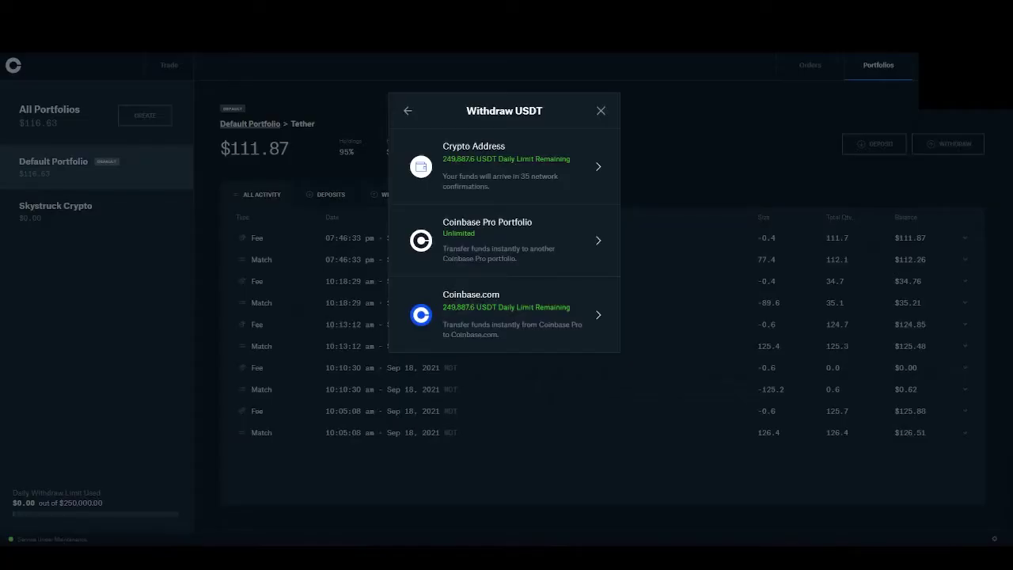
# Set the withdrawal to the pasted KuCoin address with the maximum USDT amount.
pyautogui.click(494, 194)
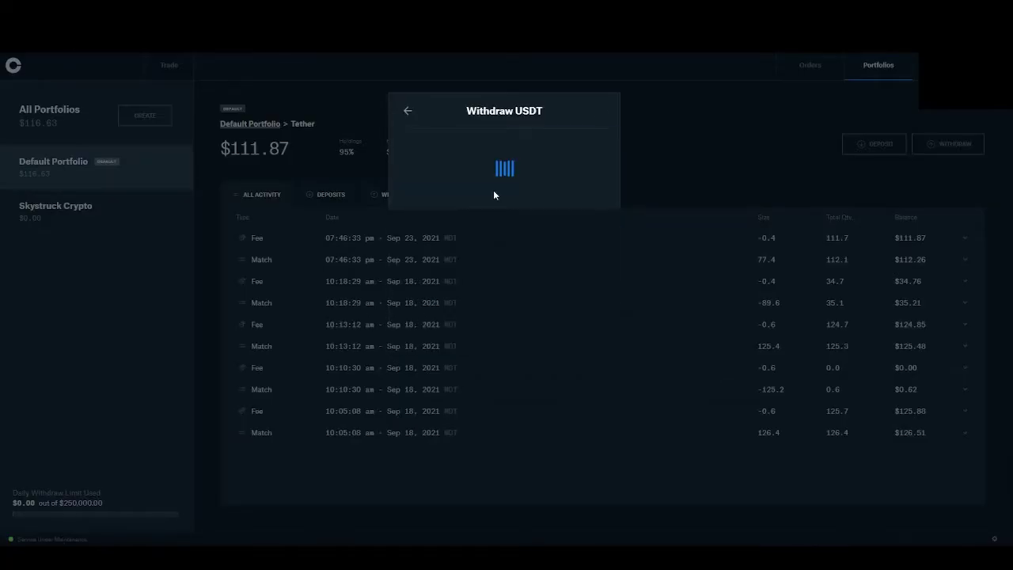
pyautogui.click(505, 230)
pyautogui.hotkey('ctrl', 'v')
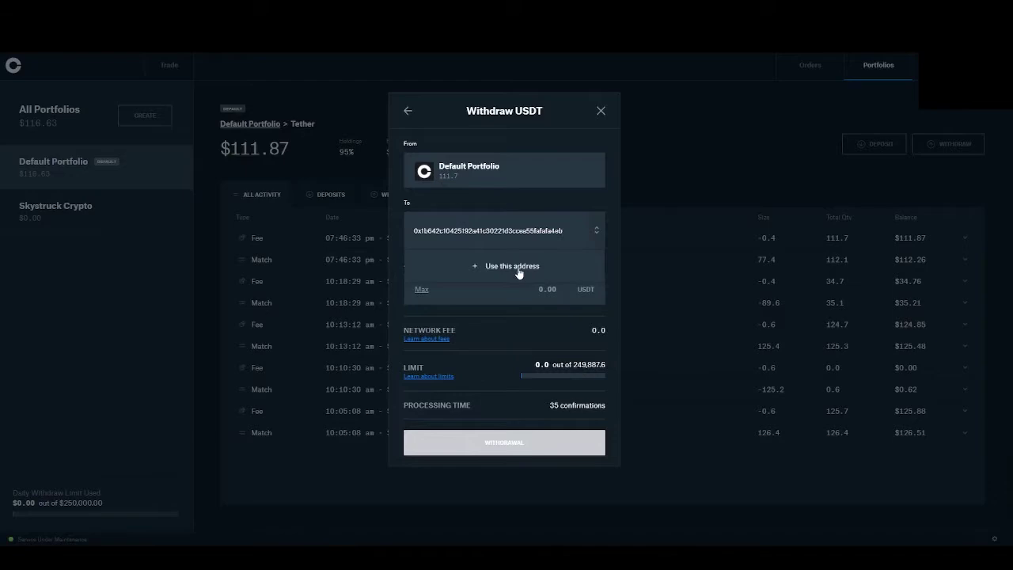
pyautogui.click(518, 272)
pyautogui.click(422, 299)
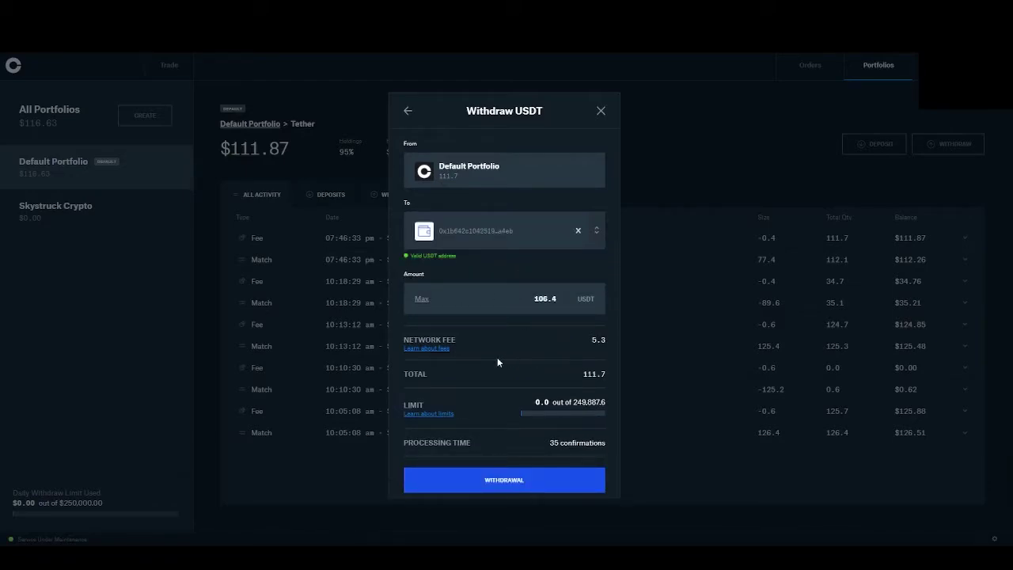
# Submit the 106.4 USDT withdrawal and confirm it with the 2FA code.
pyautogui.tripleClick(603, 341)
pyautogui.click(598, 340)
pyautogui.click(537, 488)
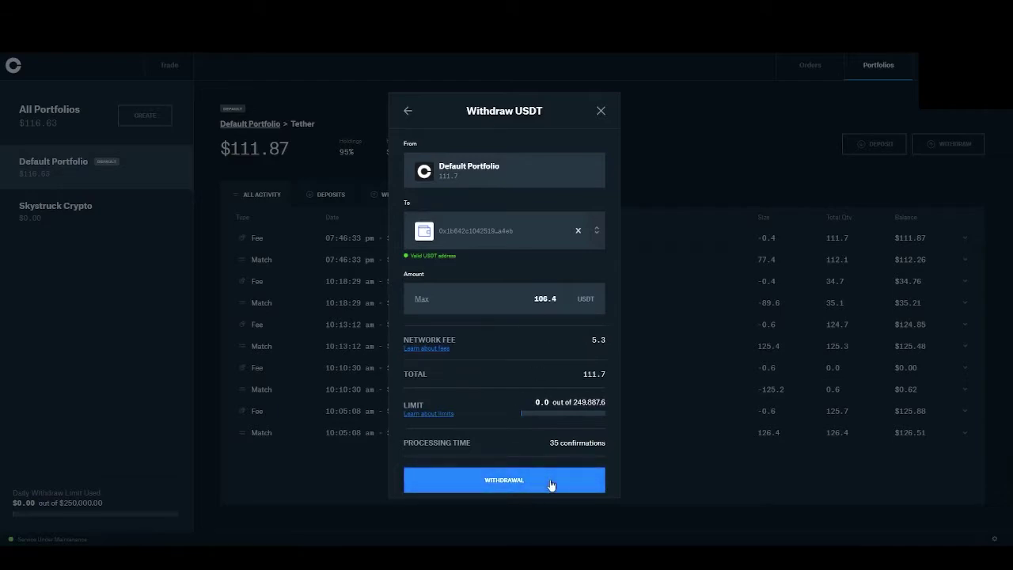
pyautogui.click(548, 482)
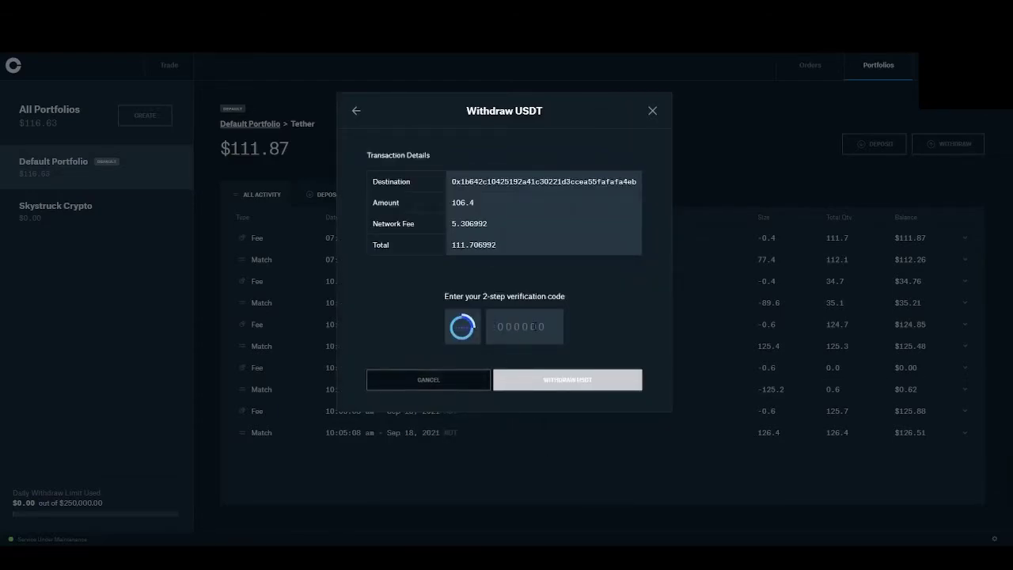
pyautogui.click(611, 381)
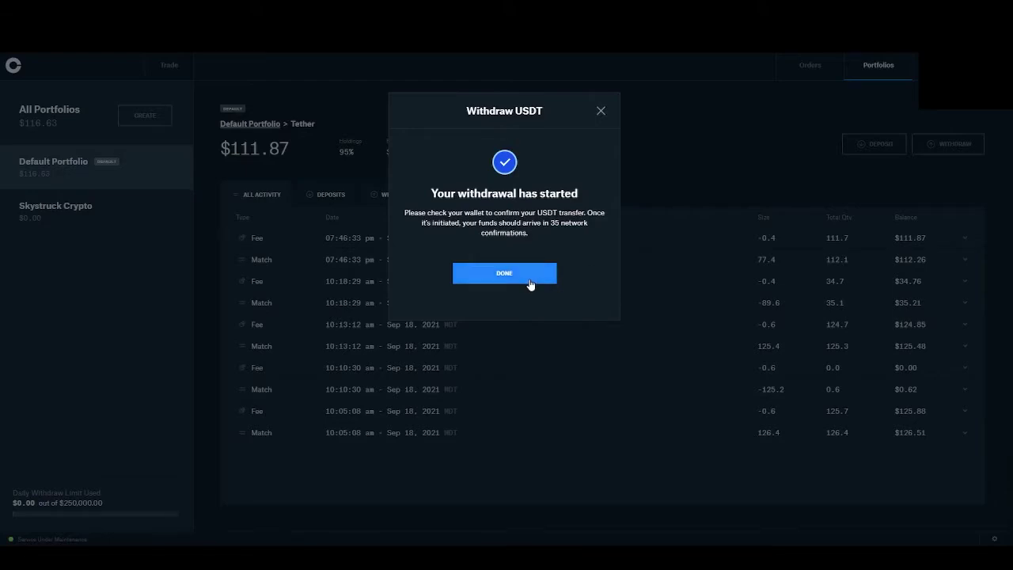
pyautogui.moveTo(432, 193); pyautogui.dragTo(536, 239)
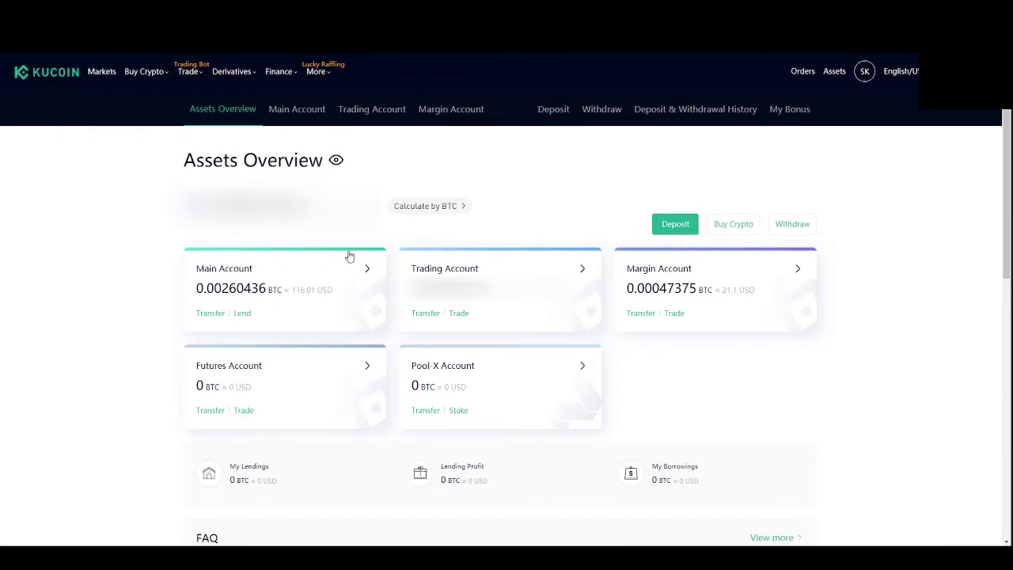
# Transfer the full 106.4 USDT from KuCoin's Main Account to the Trading Account.
pyautogui.click(335, 274)
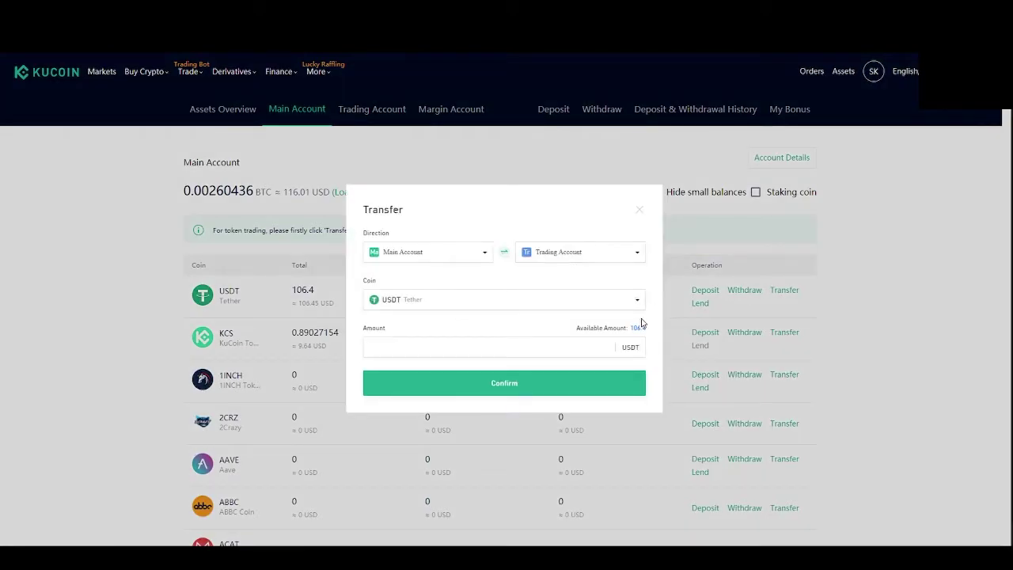
pyautogui.click(638, 326)
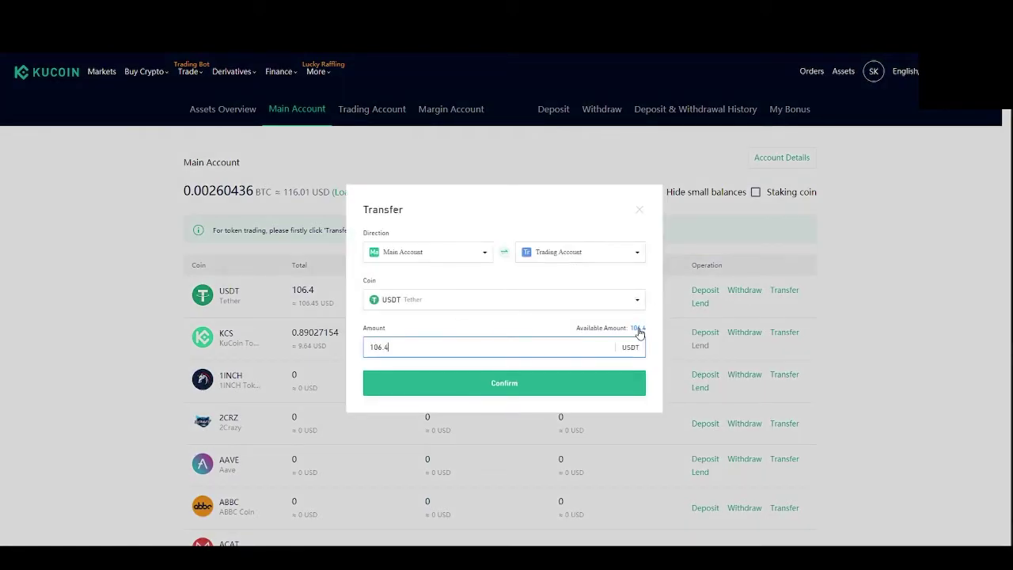
pyautogui.click(516, 385)
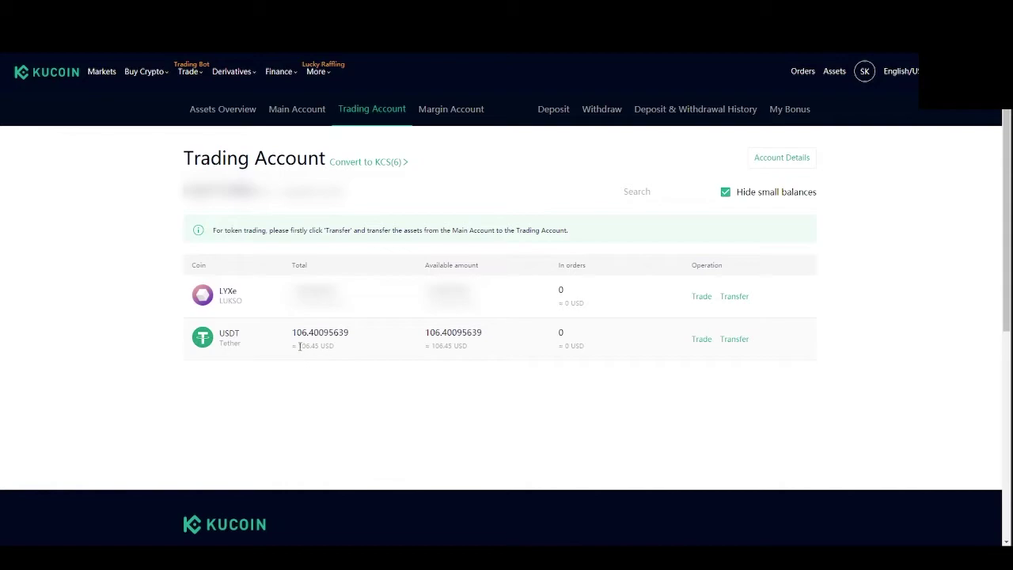
# Check the Trading Account's USDT balance and its dollar value.
pyautogui.moveTo(300, 345); pyautogui.dragTo(334, 345)
pyautogui.moveTo(185, 158); pyautogui.dragTo(340, 194)
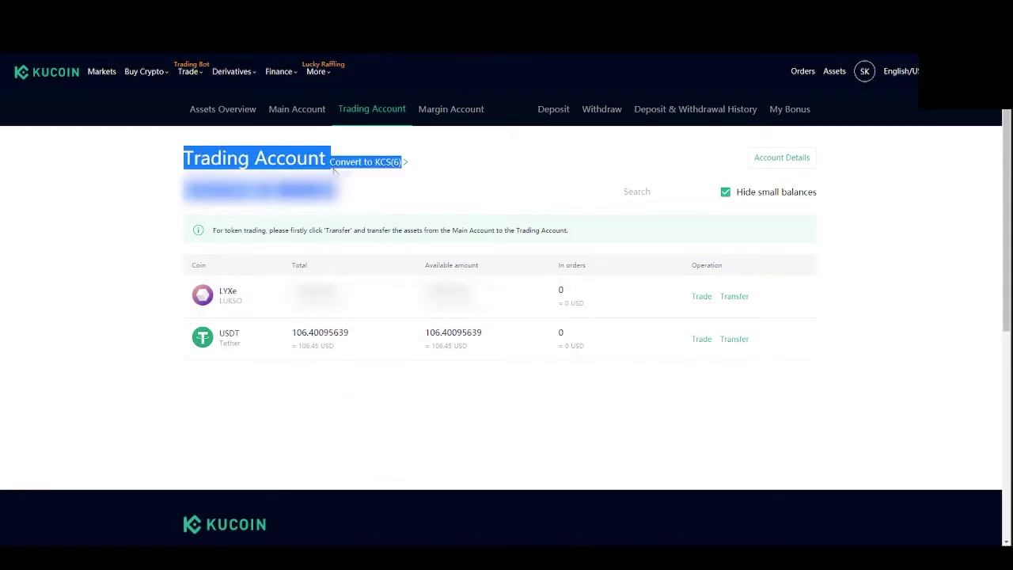
pyautogui.click(292, 157)
# Open KuCoin spot trading and switch to the LYXe/USDT pair via a 'LY' search.
pyautogui.moveTo(188, 72)
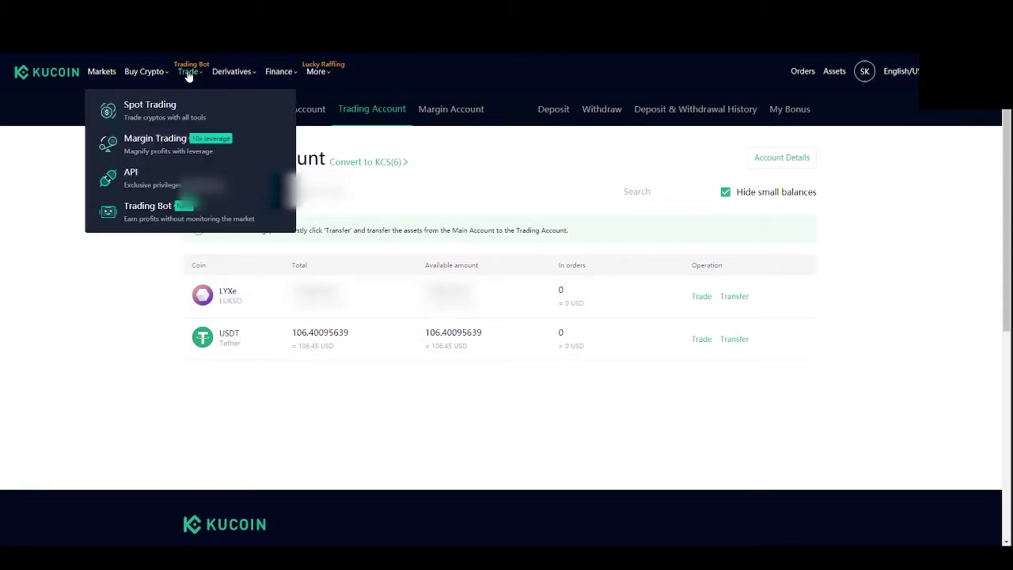
pyautogui.click(214, 110)
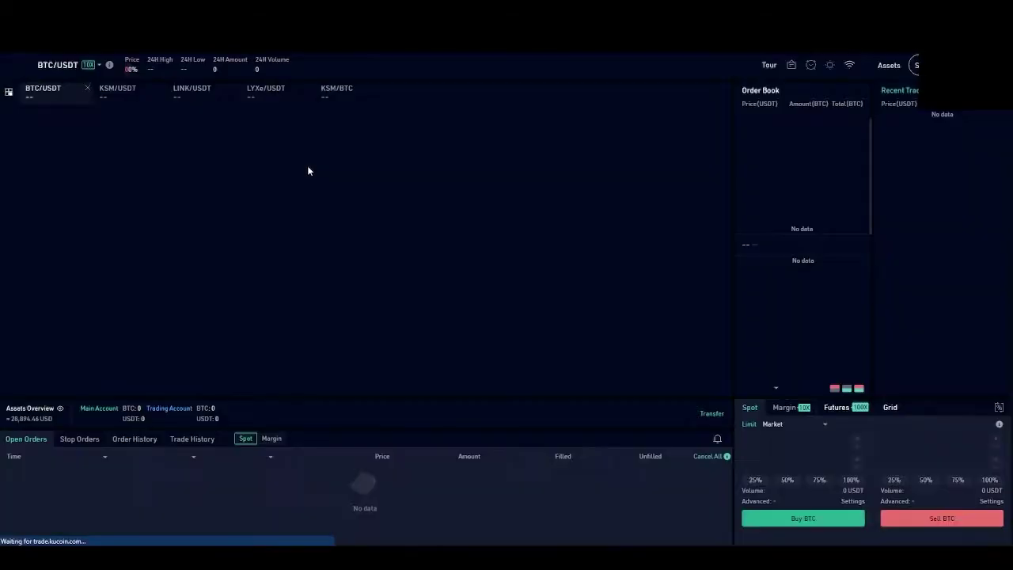
pyautogui.moveTo(111, 67)
pyautogui.click(103, 93)
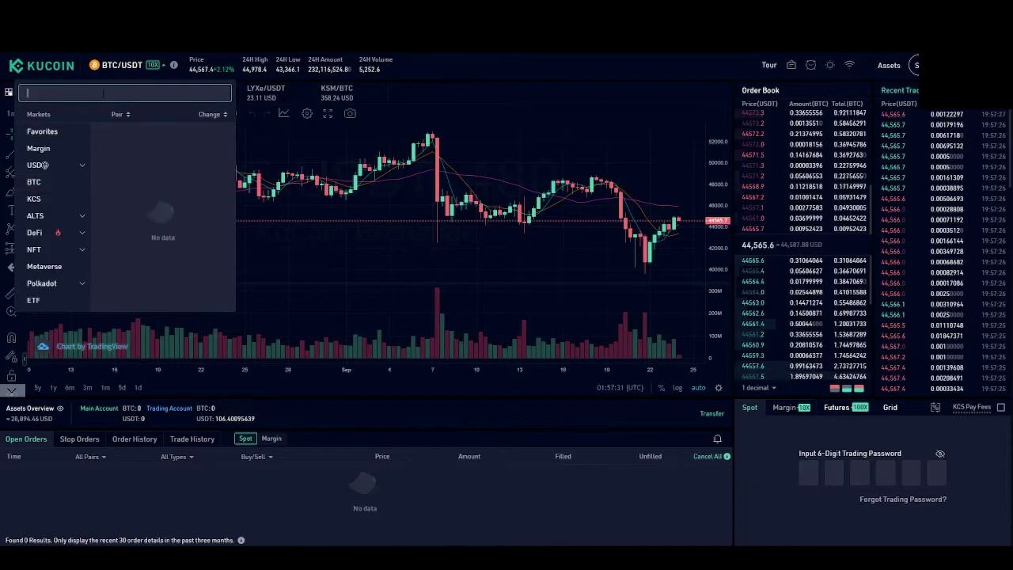
pyautogui.write('LYXE')
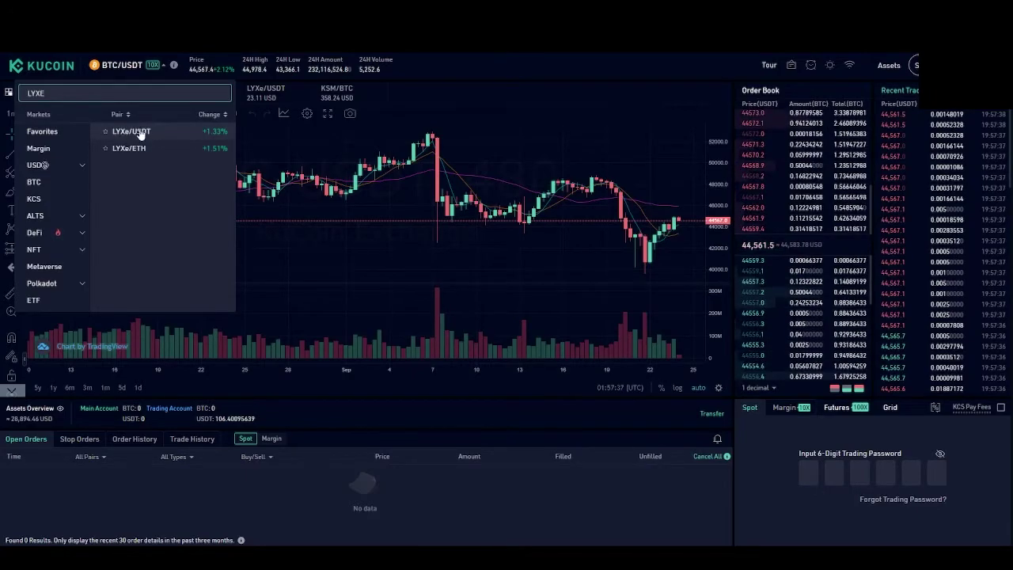
pyautogui.click(141, 131)
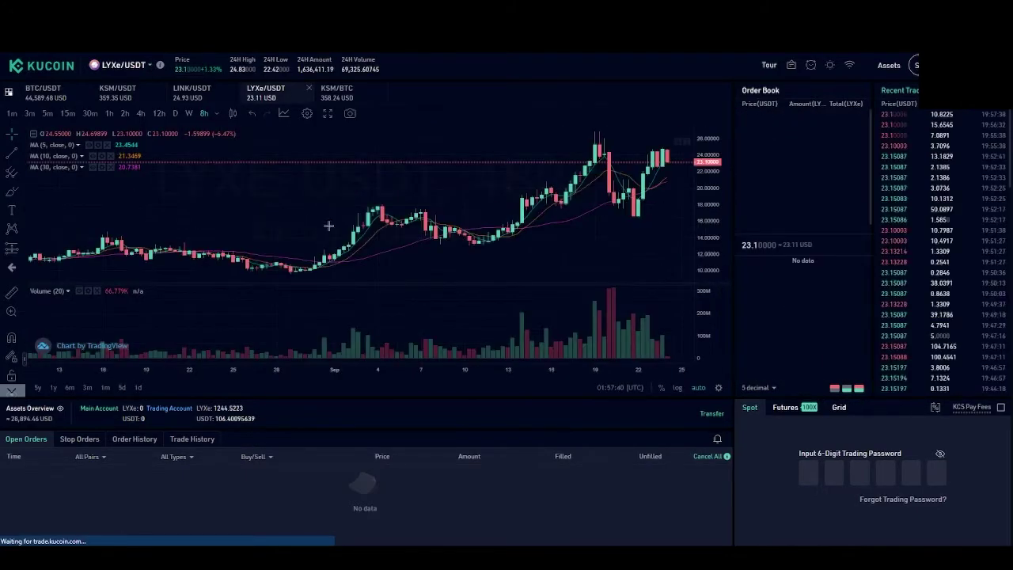
# Enter the trading password and place a 100% limit buy of 4.6015 LYXe at 23.1 USDT.
pyautogui.click(808, 473)
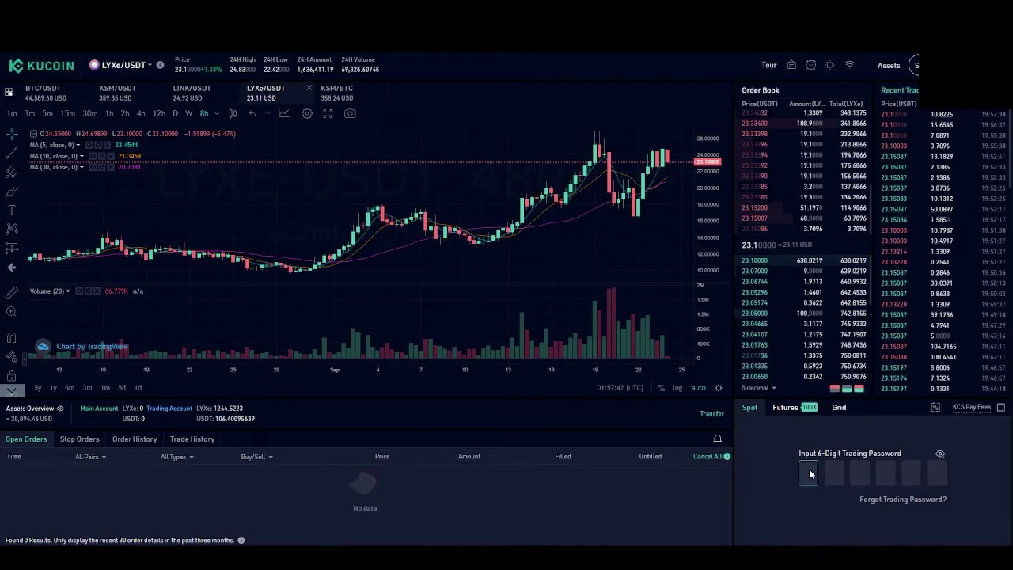
pyautogui.write('******')
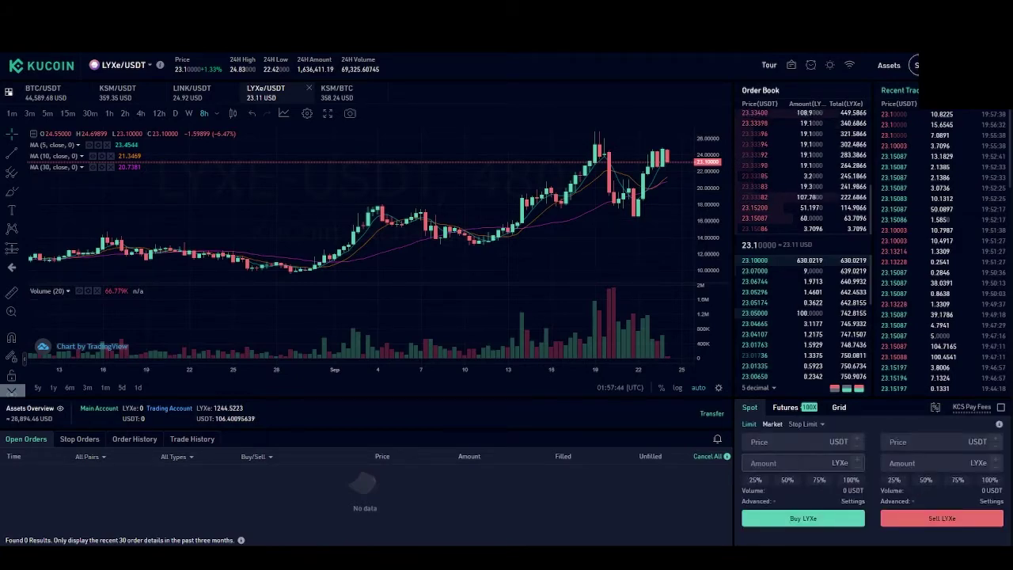
pyautogui.click(751, 245)
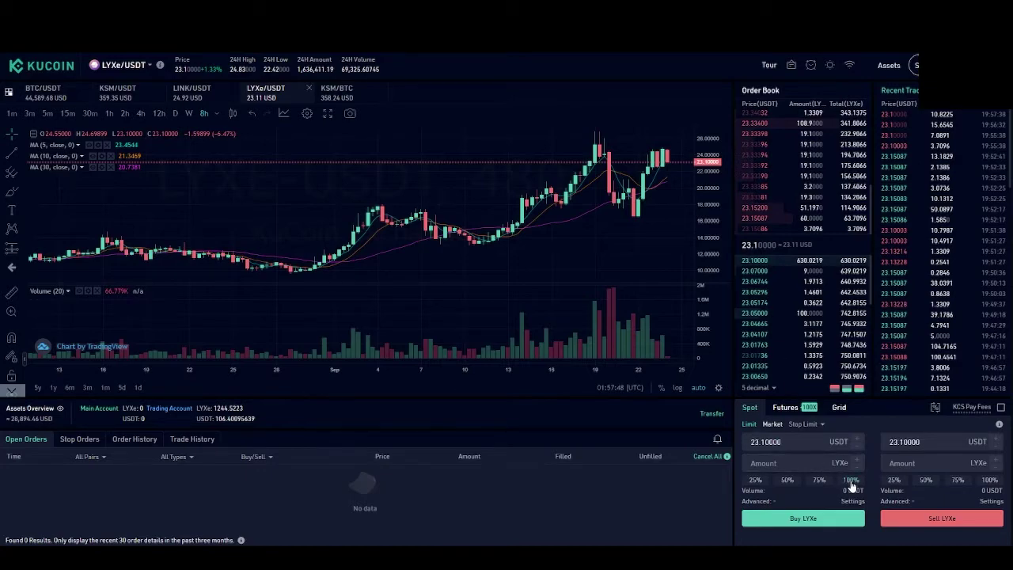
pyautogui.click(851, 481)
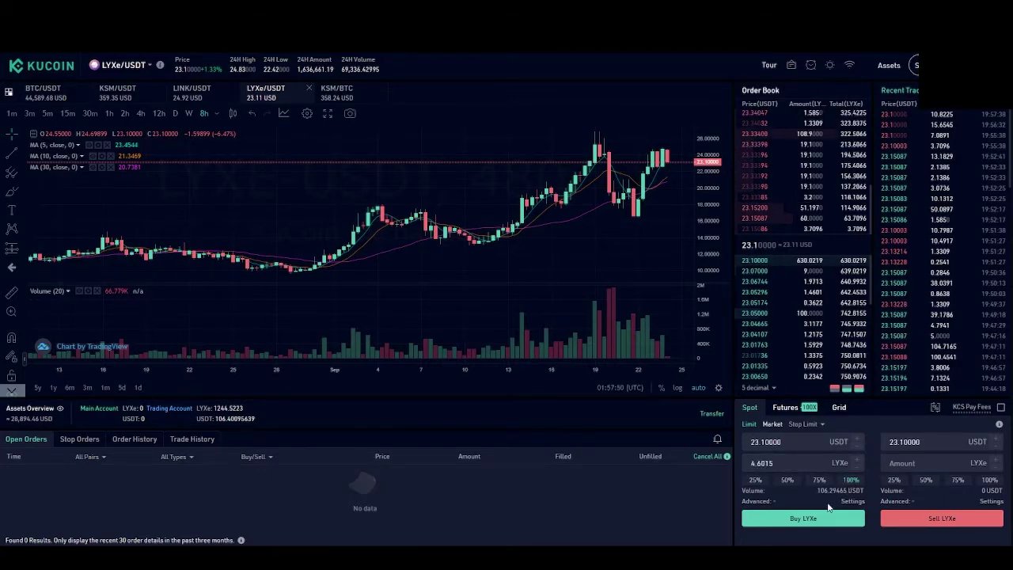
pyautogui.click(803, 519)
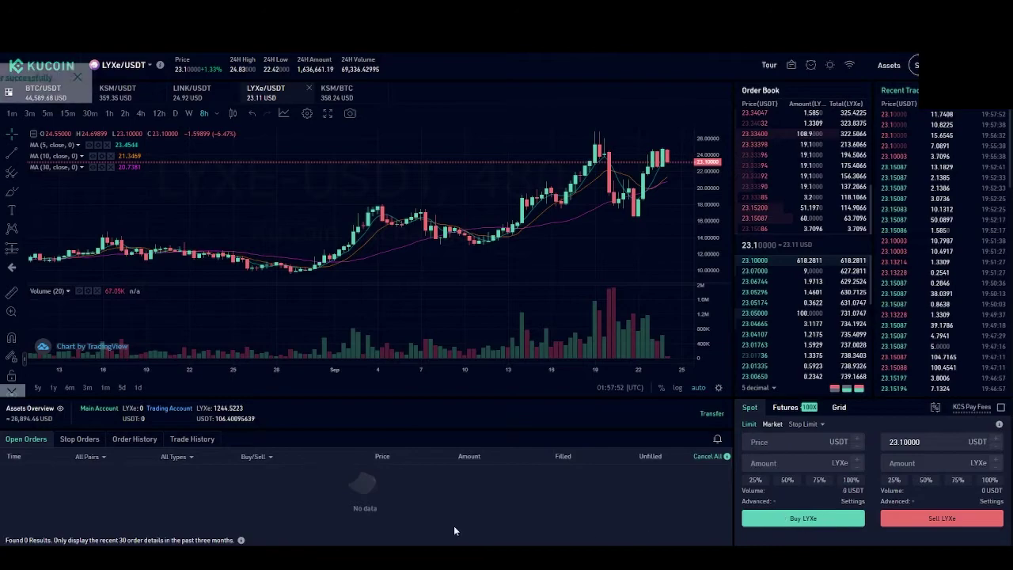
pyautogui.moveTo(110, 476); pyautogui.dragTo(643, 479)
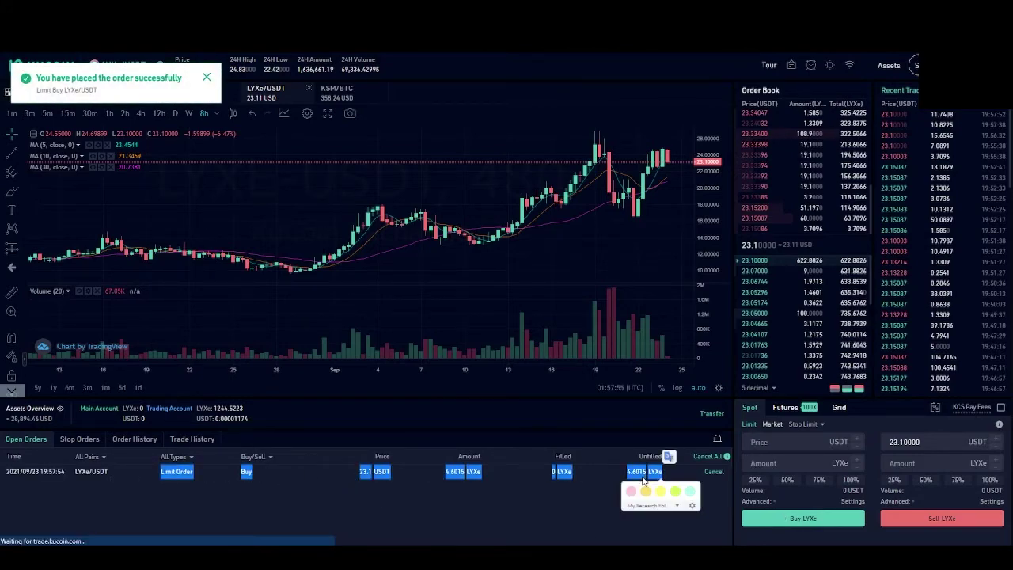
pyautogui.click(577, 494)
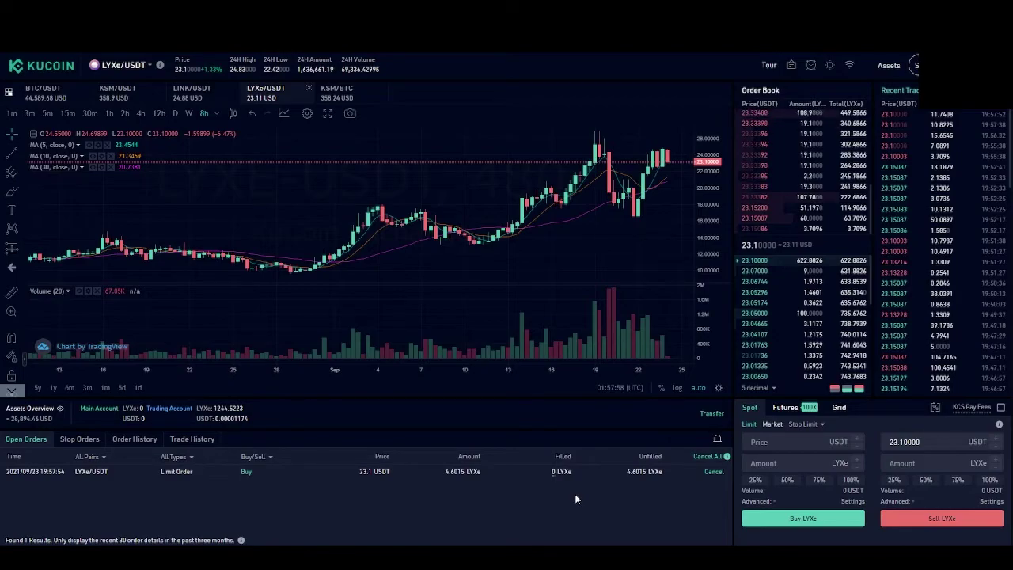